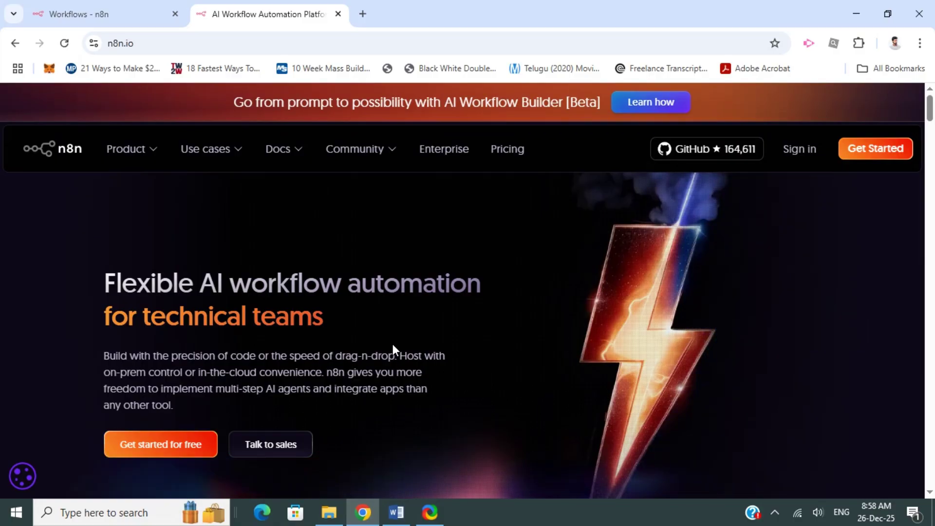
Examine the IT Ops example workflow on the n8n homepage, from its form trigger through the AI Agent to the Slack nodes
scroll(389, 348, down, 1)
scroll(388, 357, down, 2)
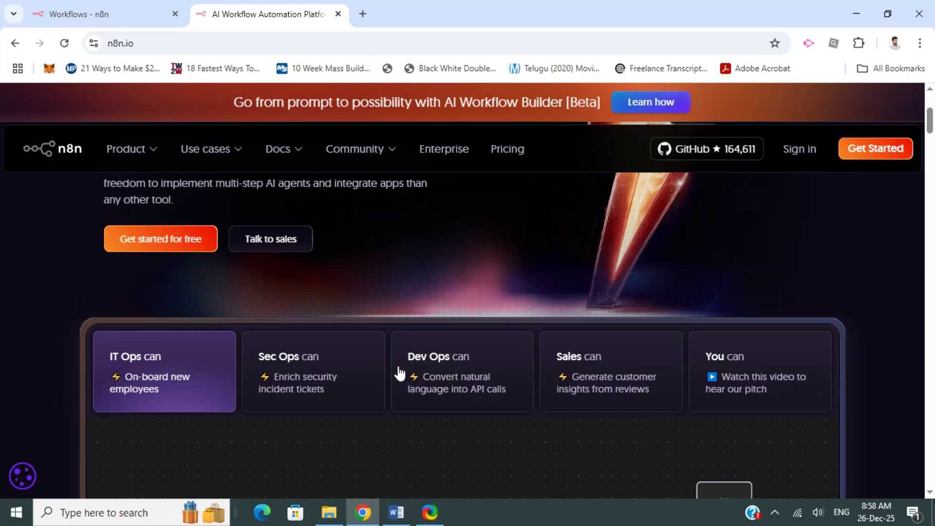
scroll(347, 414, down, 3)
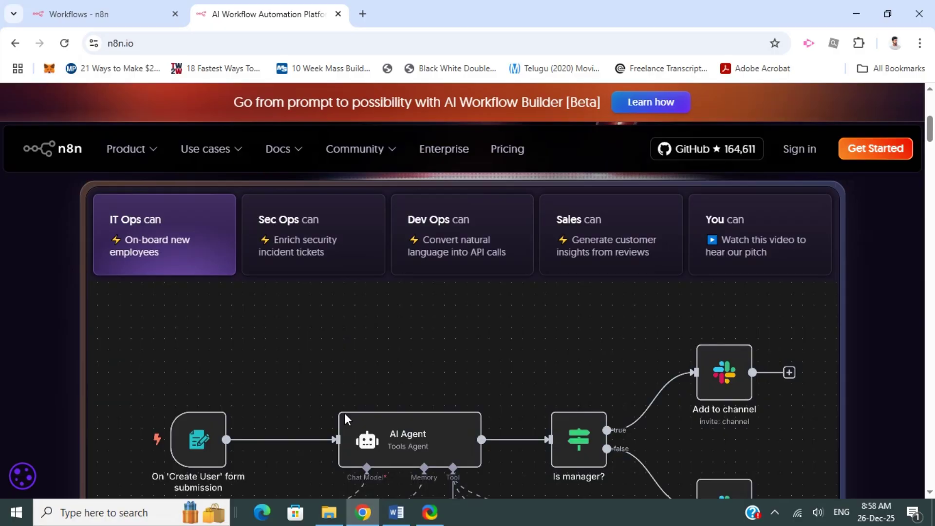
scroll(344, 412, down, 2)
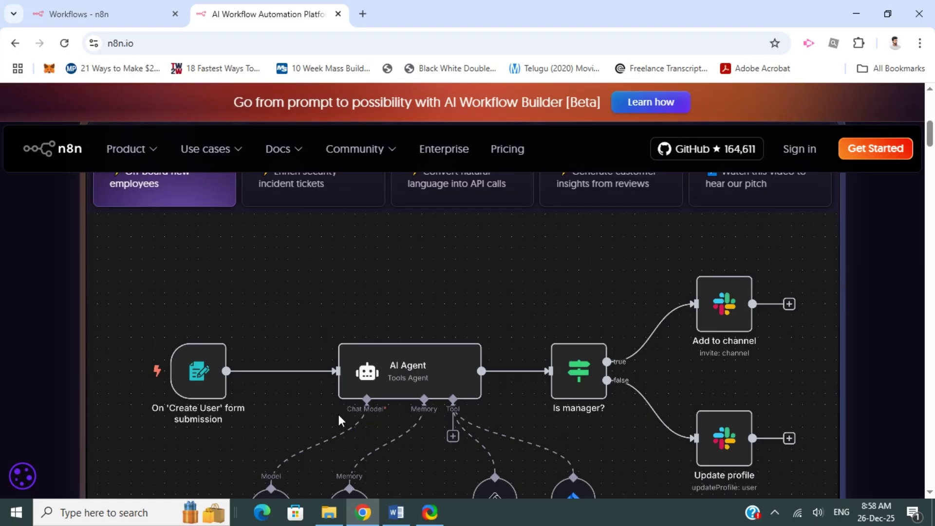
scroll(496, 331, down, 1)
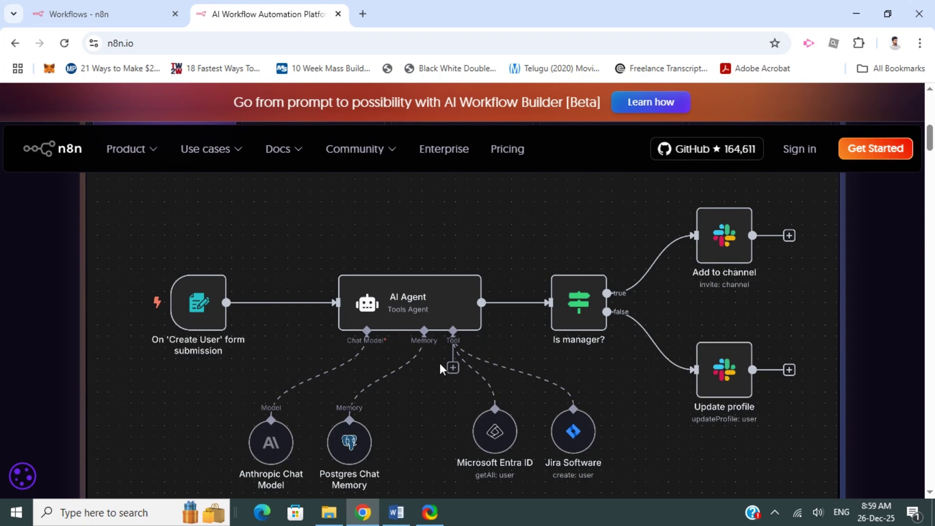
scroll(439, 364, up, 3)
scroll(302, 393, down, 1)
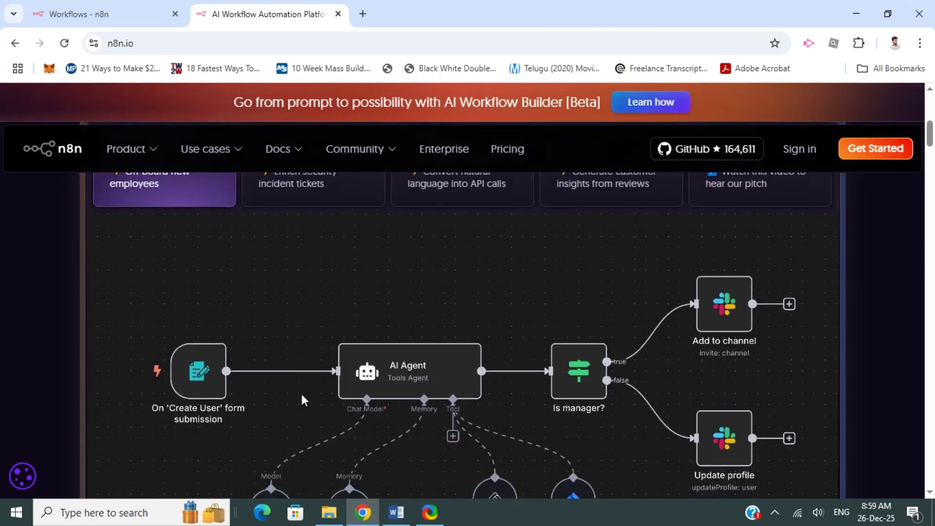
scroll(467, 317, up, 3)
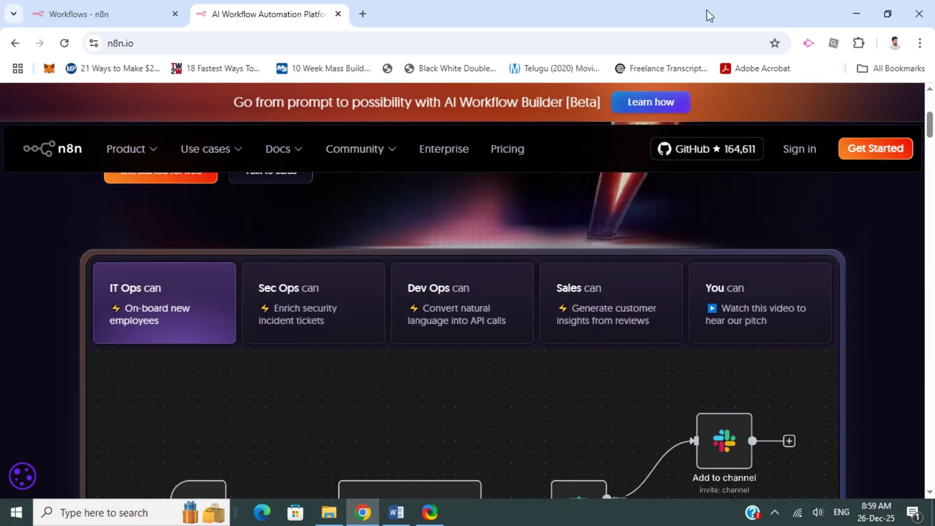
Switch to the blank workflow's editor and look over its options for adding a first step or building with AI
click(109, 10)
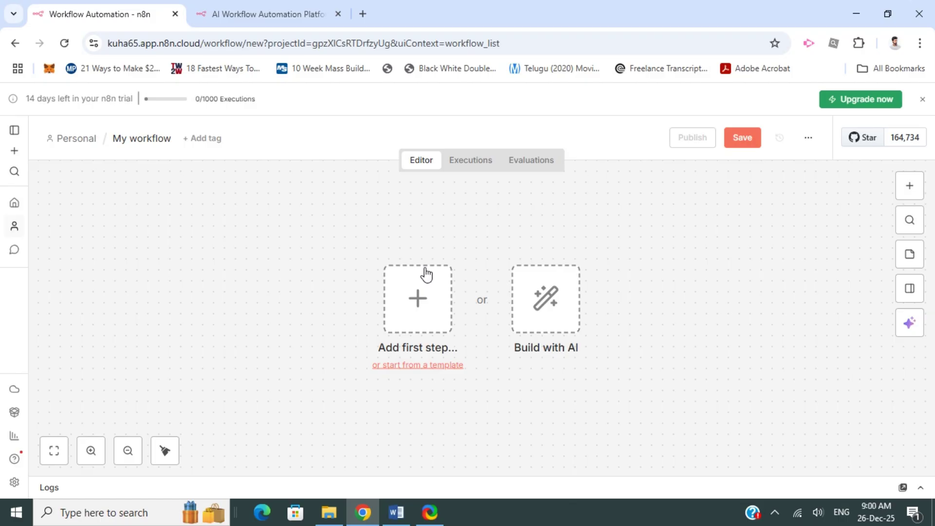
scroll(450, 284, down, 1)
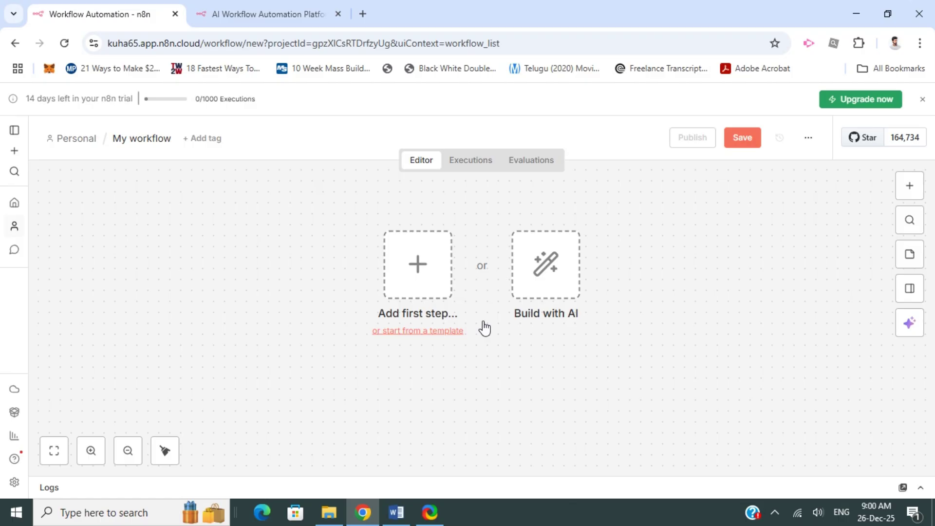
scroll(519, 336, down, 3)
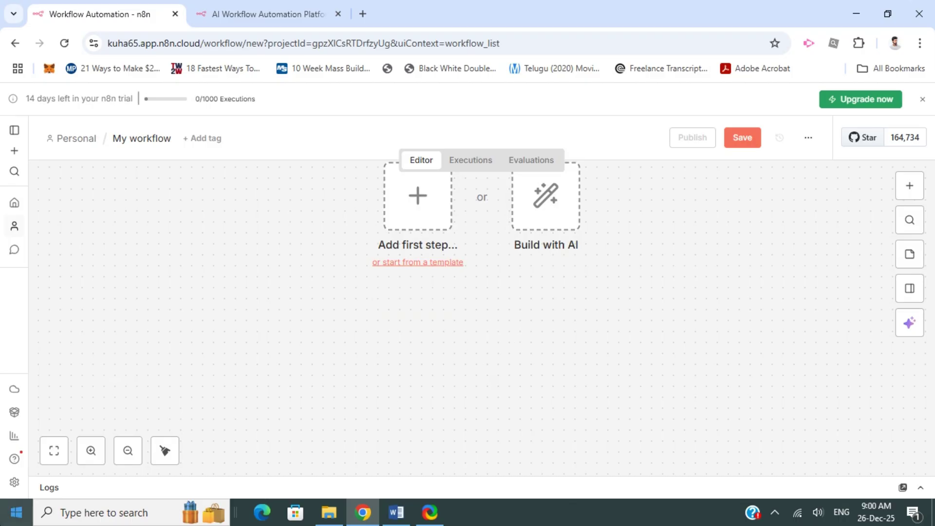
scroll(313, 354, up, 3)
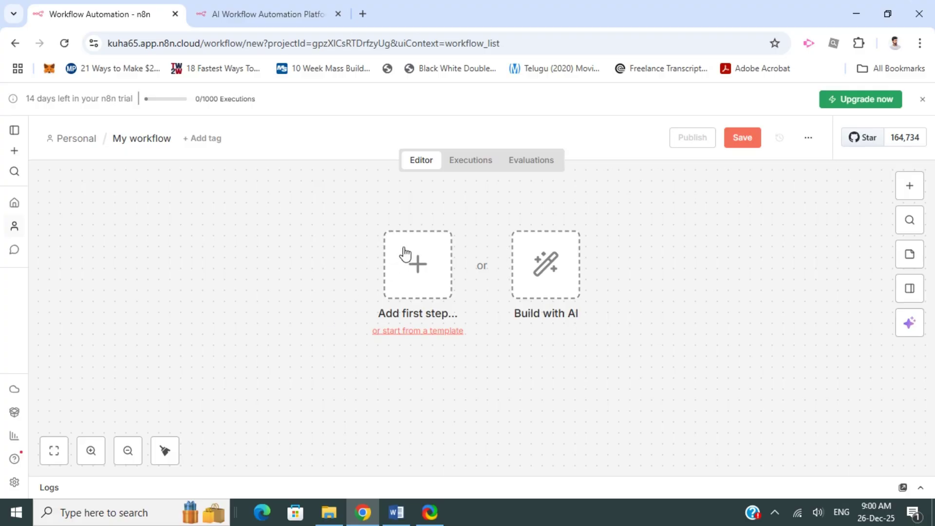
scroll(411, 250, up, 5)
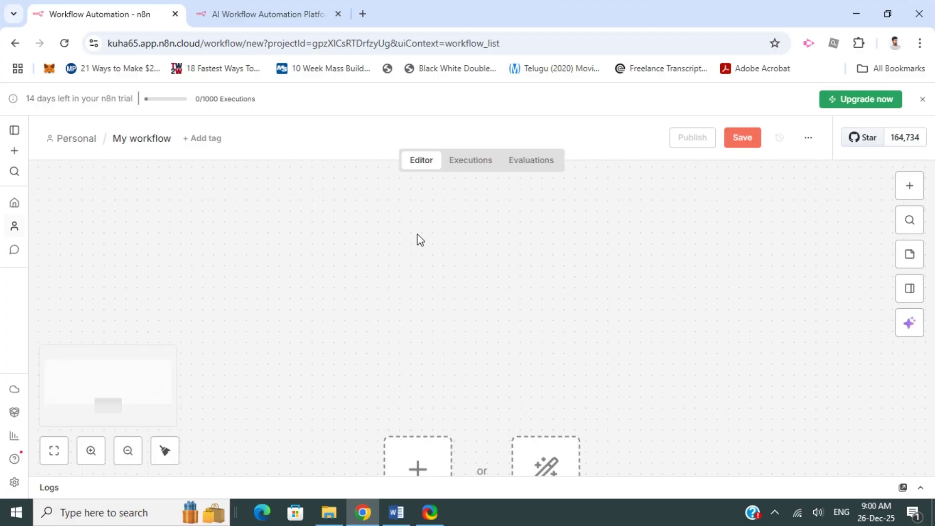
Return to the n8n homepage and review its introduction and the connected nodes of the example workflow
click(317, 13)
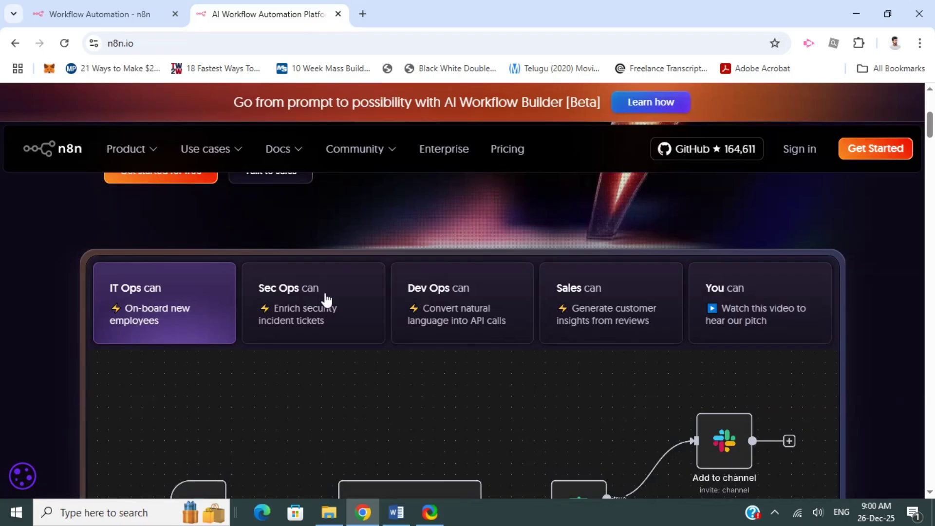
scroll(311, 315, down, 3)
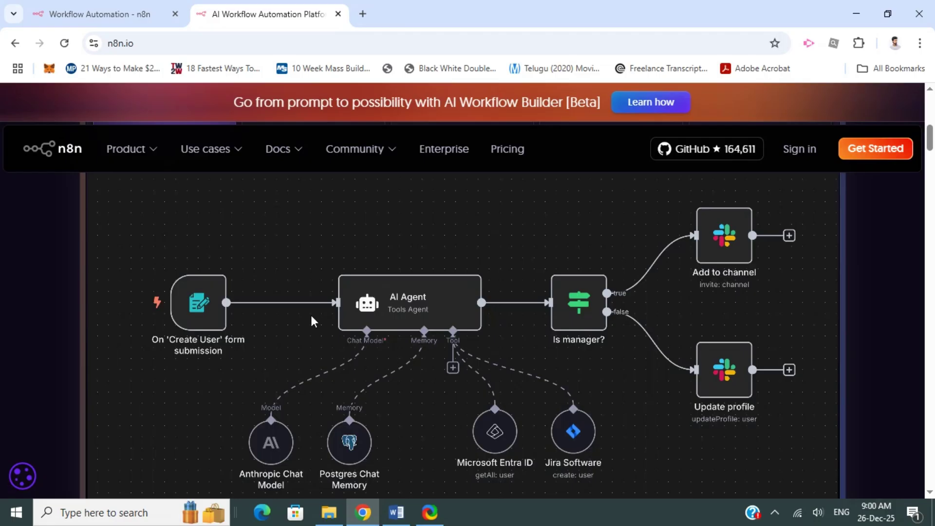
scroll(311, 314, down, 7)
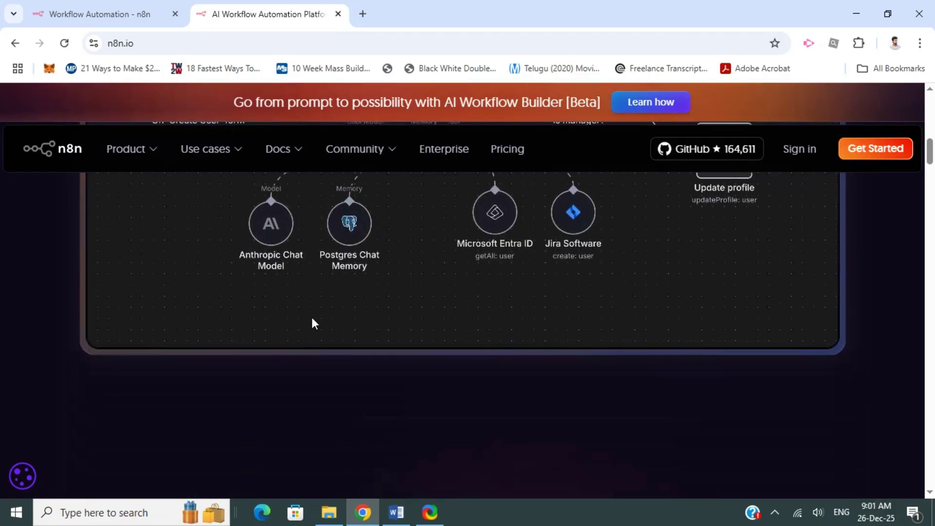
scroll(319, 326, up, 7)
scroll(318, 325, up, 7)
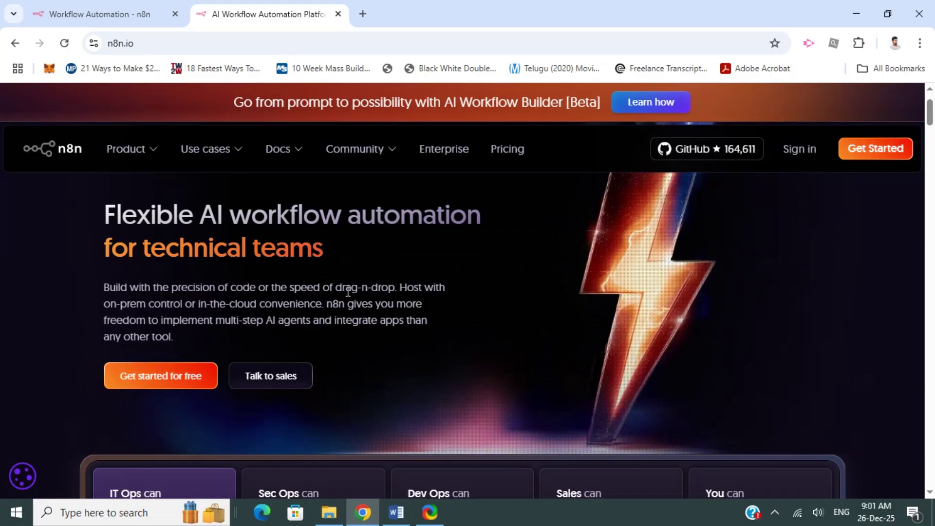
scroll(347, 289, down, 1)
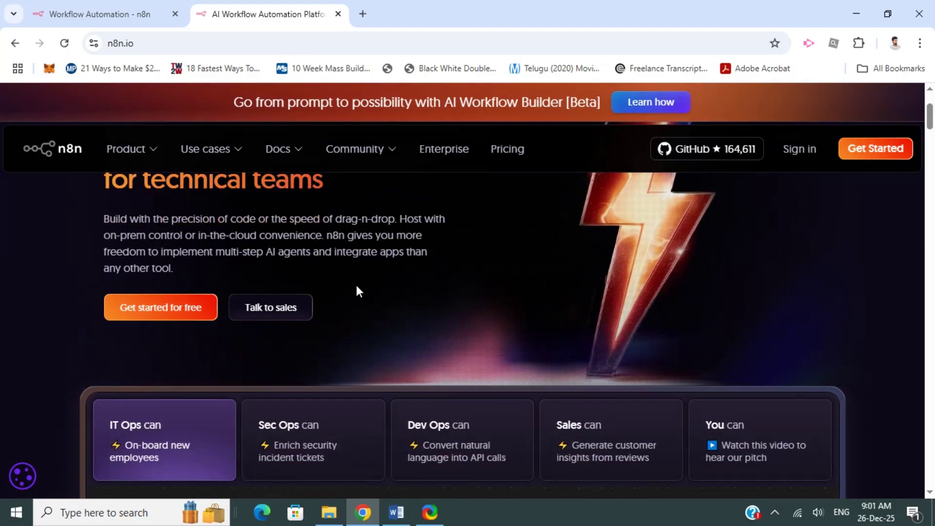
scroll(356, 287, down, 4)
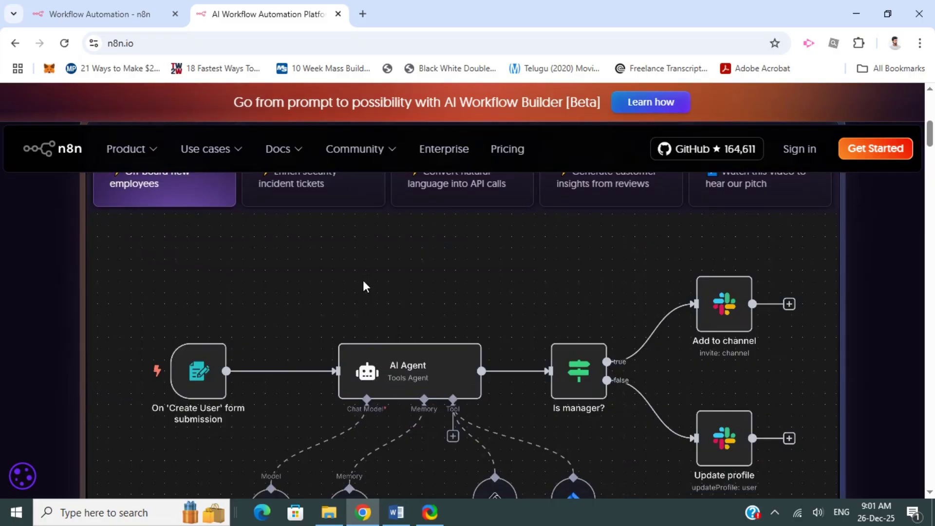
Check the blank workflow canvas, and review the customer, rating and integrations sections of the n8n homepage
click(99, 15)
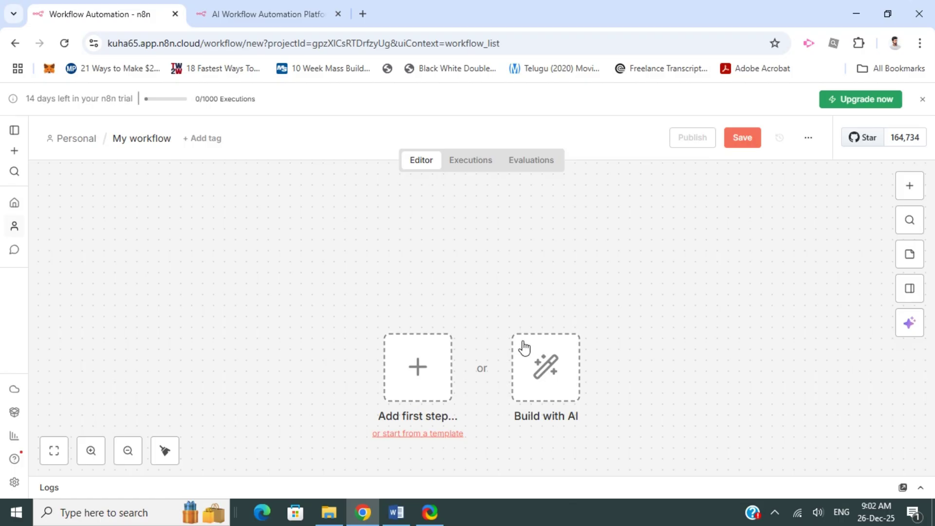
scroll(521, 360, down, 5)
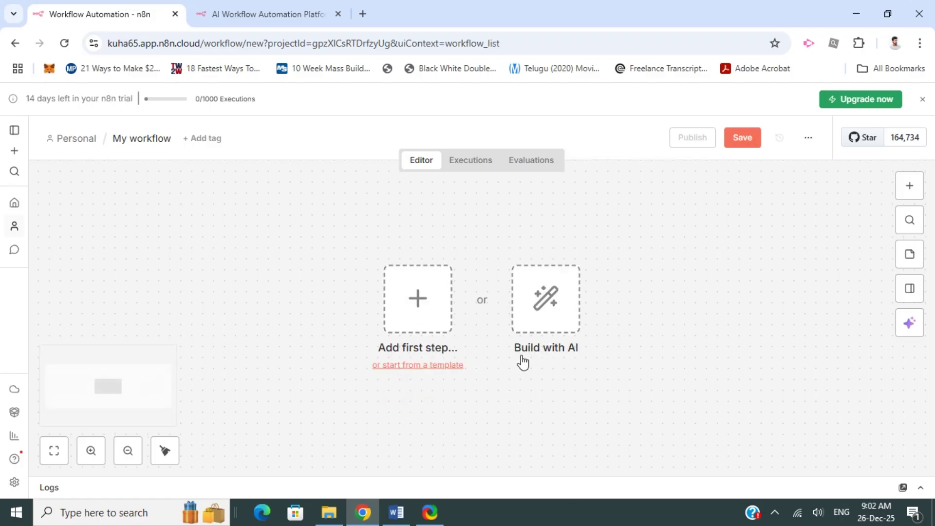
click(298, 21)
scroll(327, 359, down, 5)
scroll(311, 402, down, 4)
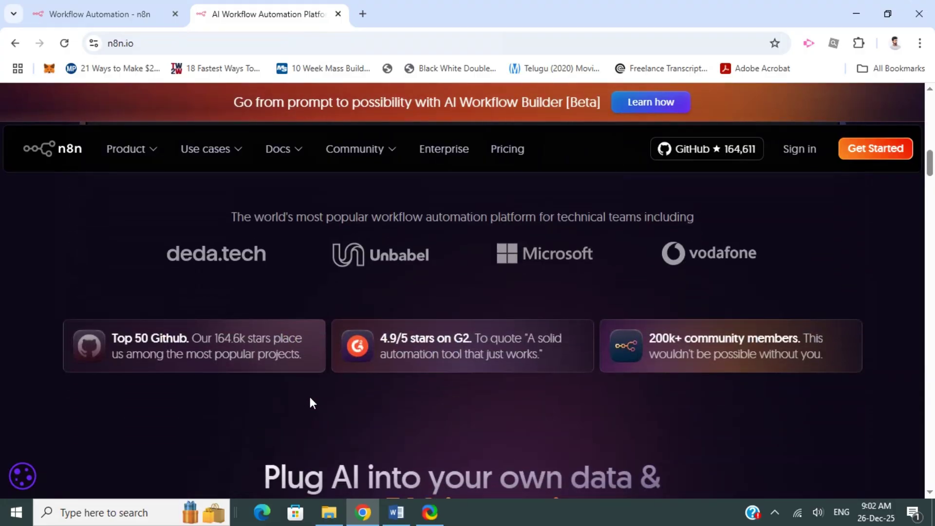
scroll(309, 395, down, 4)
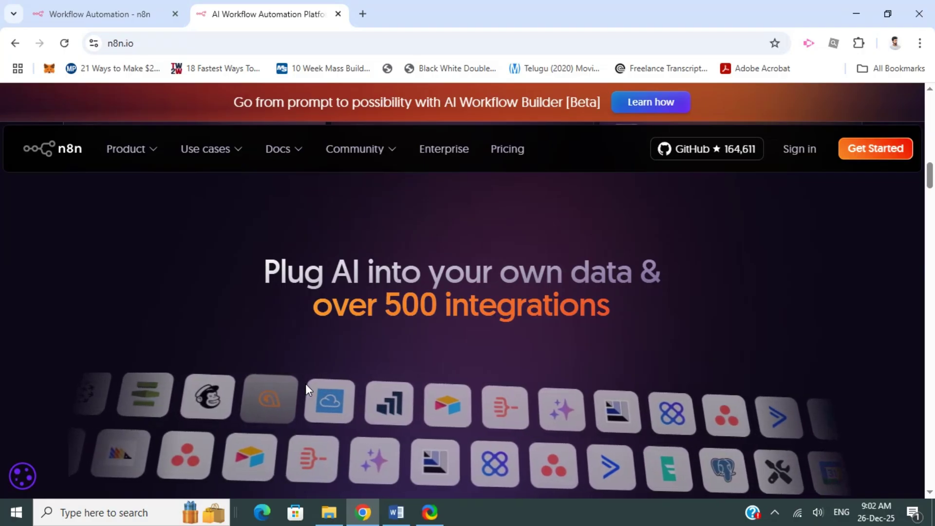
scroll(305, 384, down, 1)
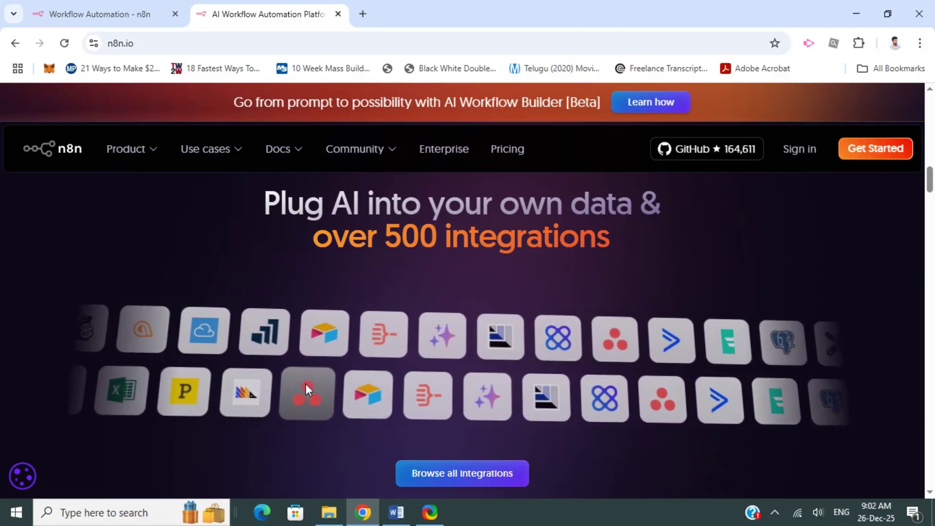
scroll(295, 364, up, 5)
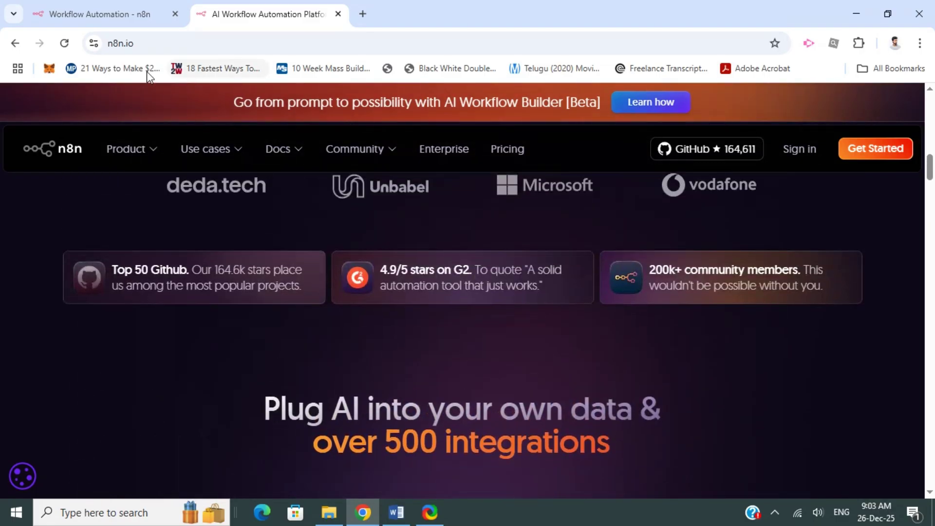
Open the existing AI Agent workflow from the Personal project and dismiss its template setup dialog
click(104, 16)
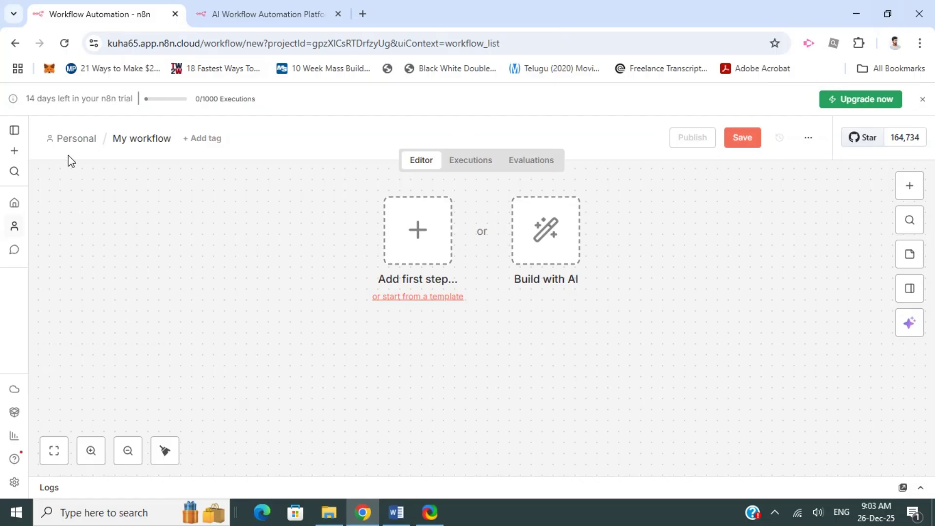
click(127, 143)
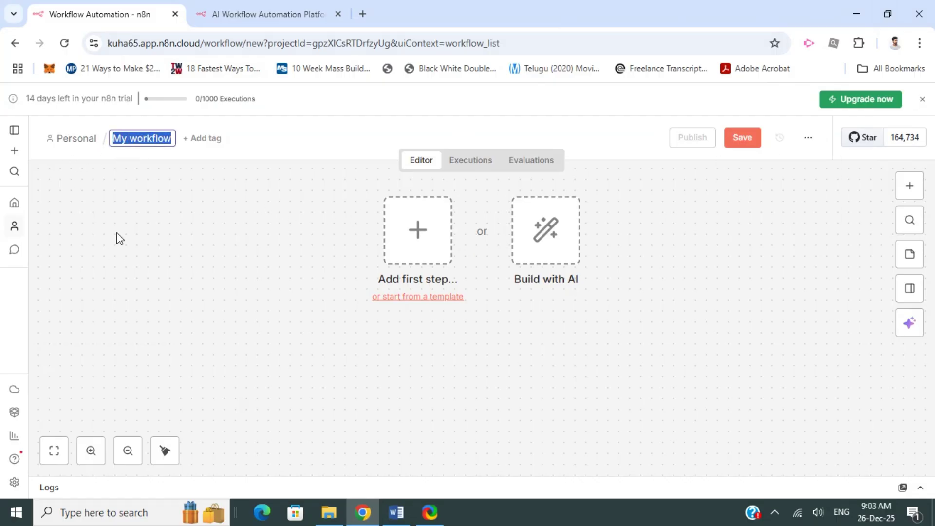
click(78, 141)
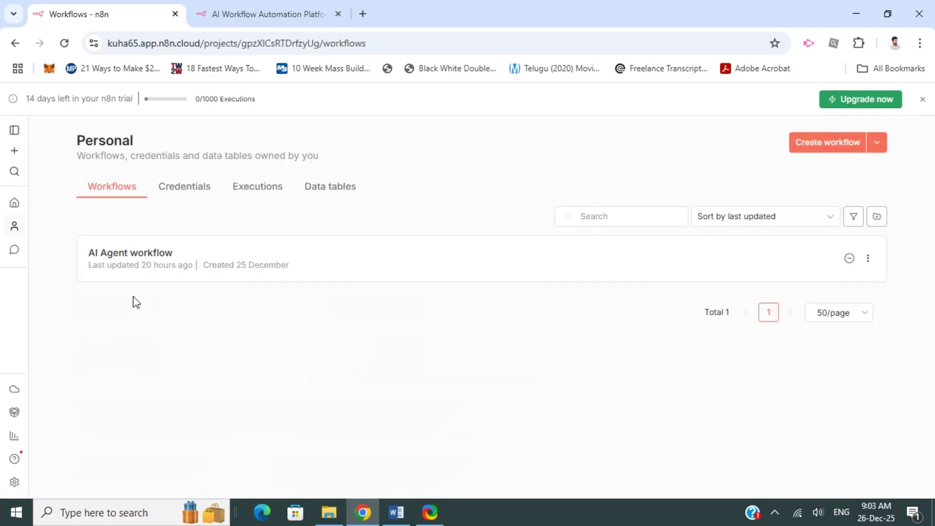
click(141, 262)
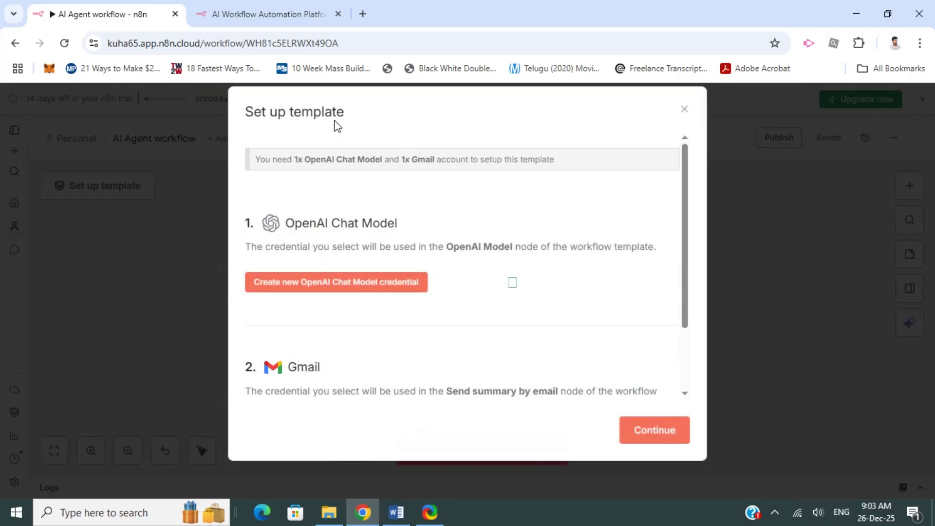
click(684, 109)
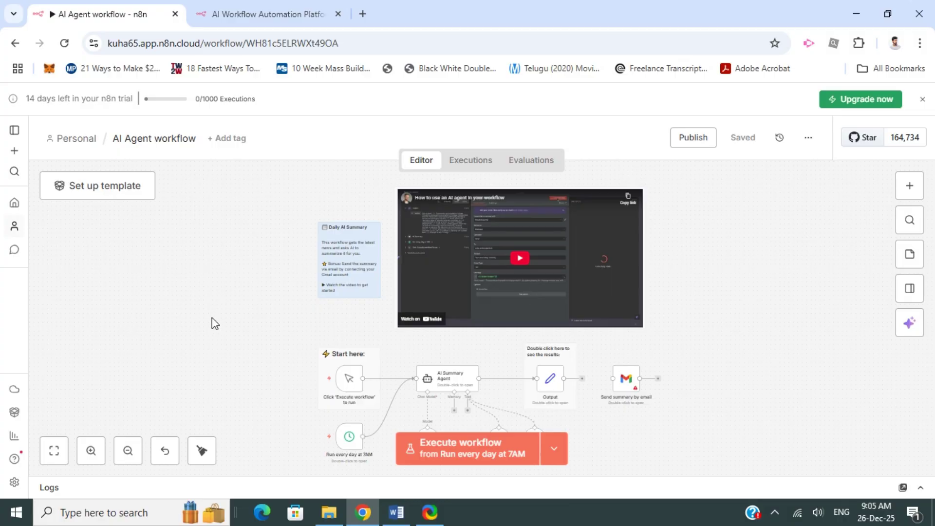
Examine the AI Agent workflow's notes, embedded video, triggers, AI Summary Agent and output nodes
scroll(282, 312, down, 2)
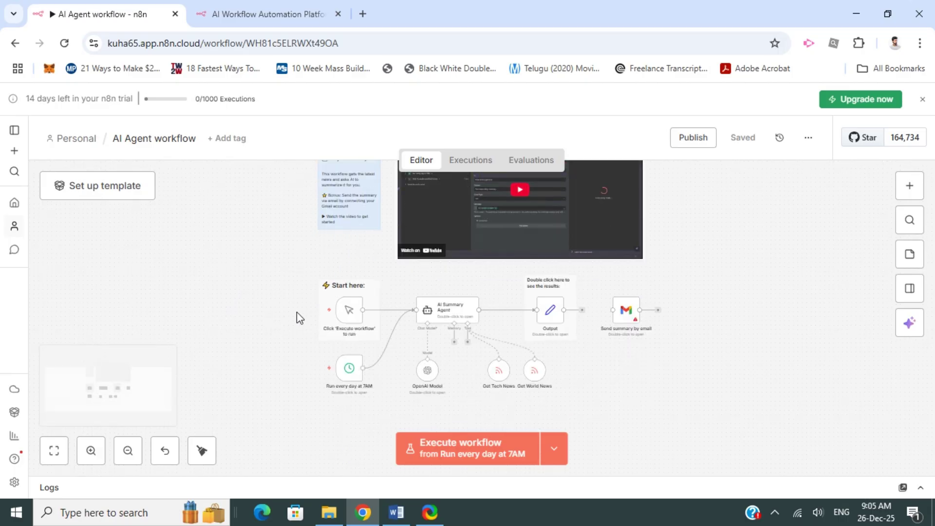
scroll(317, 306, up, 2)
scroll(333, 300, up, 1)
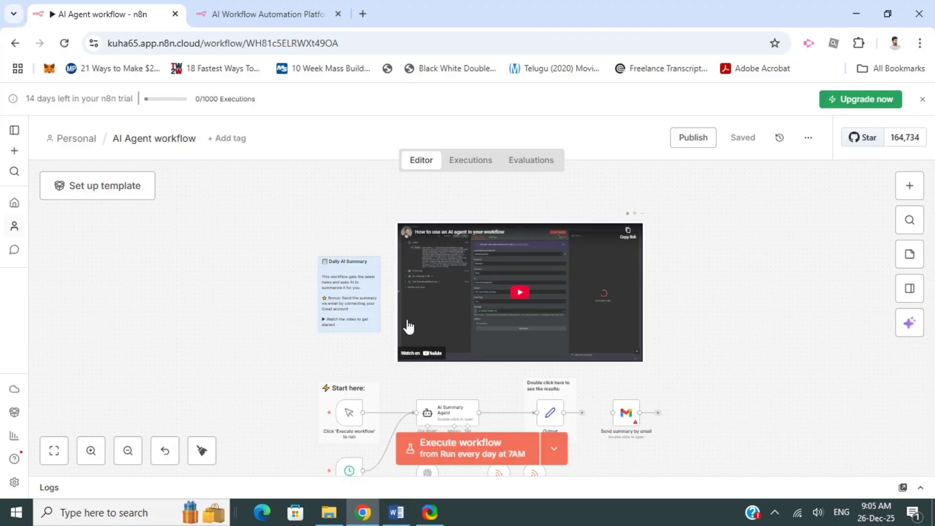
click(222, 20)
click(111, 15)
scroll(227, 280, up, 1)
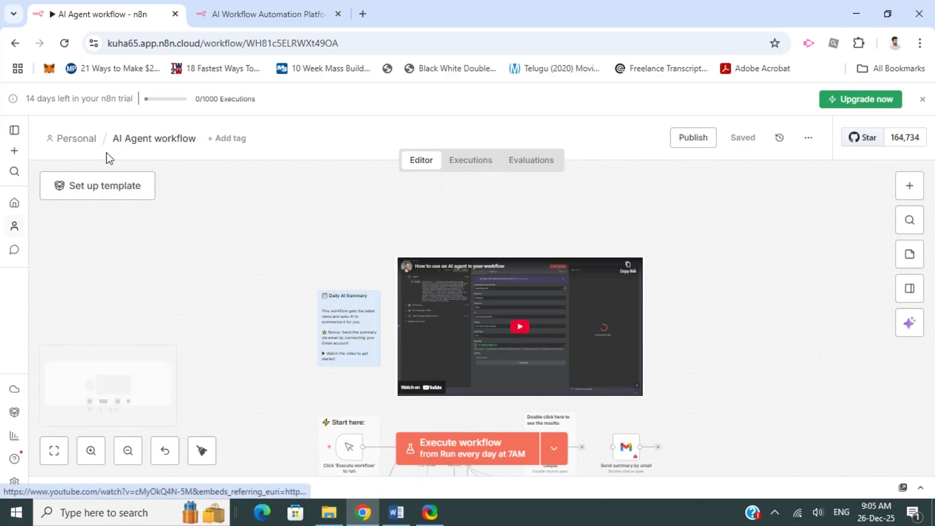
Create a new blank workflow in the Personal project and start adding its first step
click(75, 141)
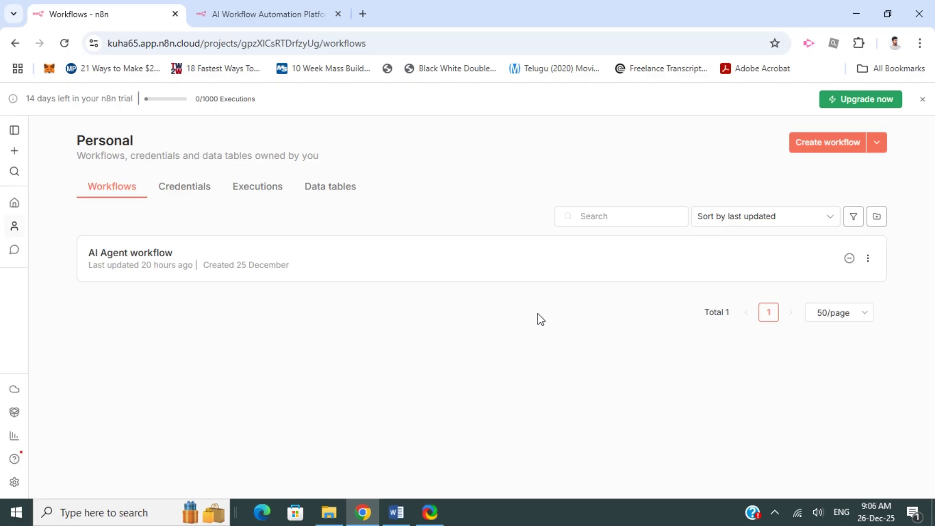
click(820, 145)
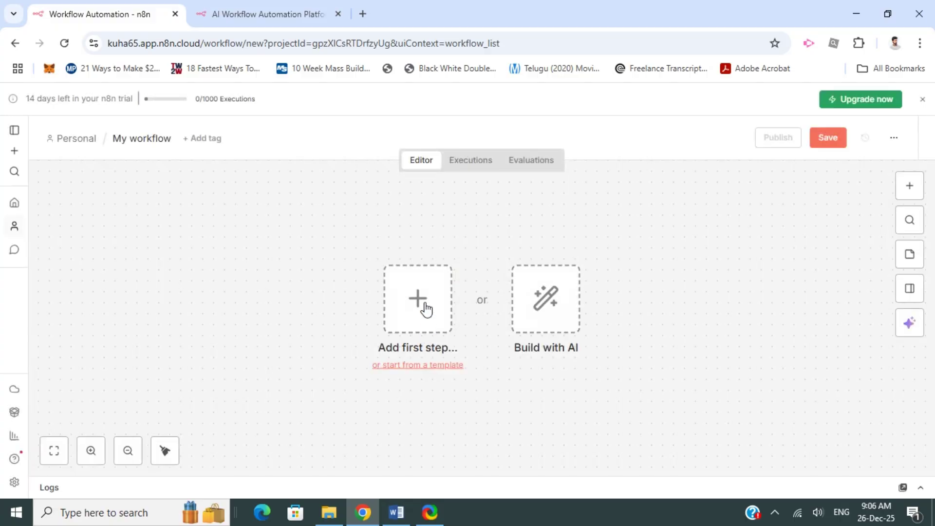
click(427, 308)
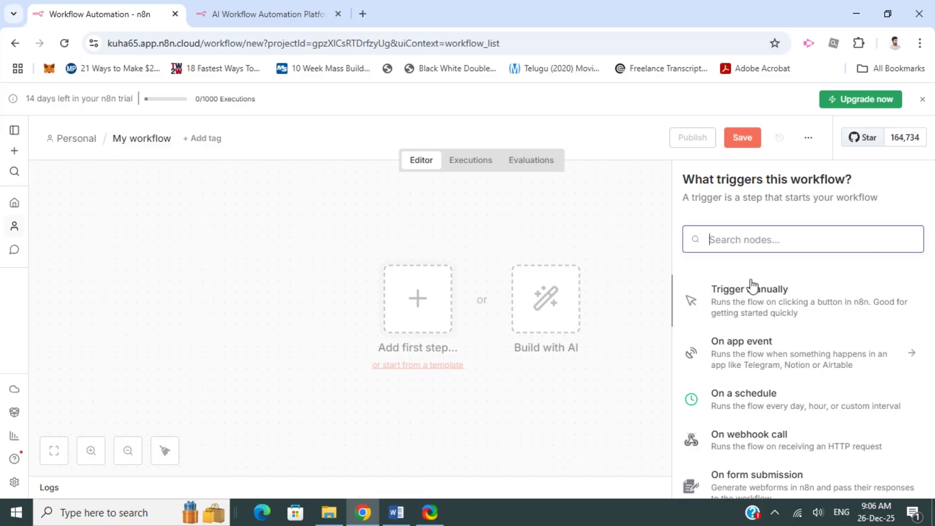
Open the app event triggers for the first step and browse the list of available app integrations
click(765, 360)
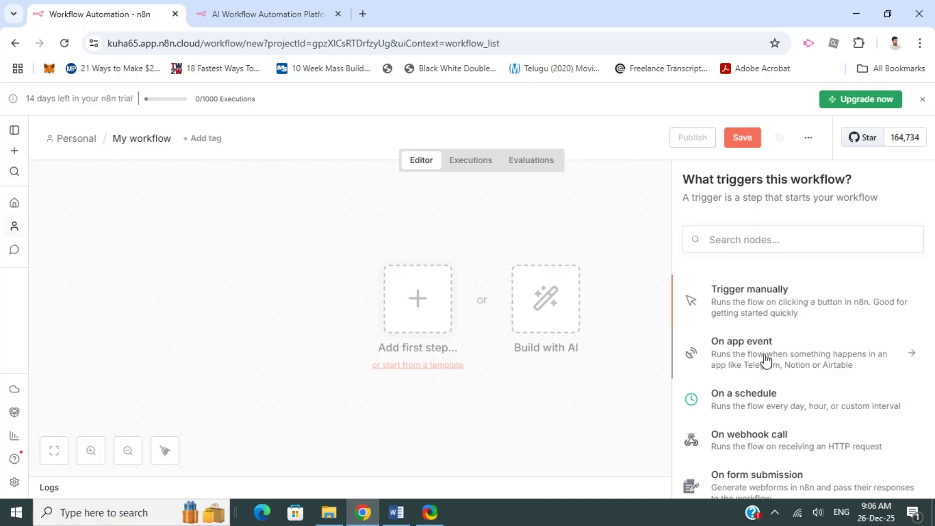
click(736, 372)
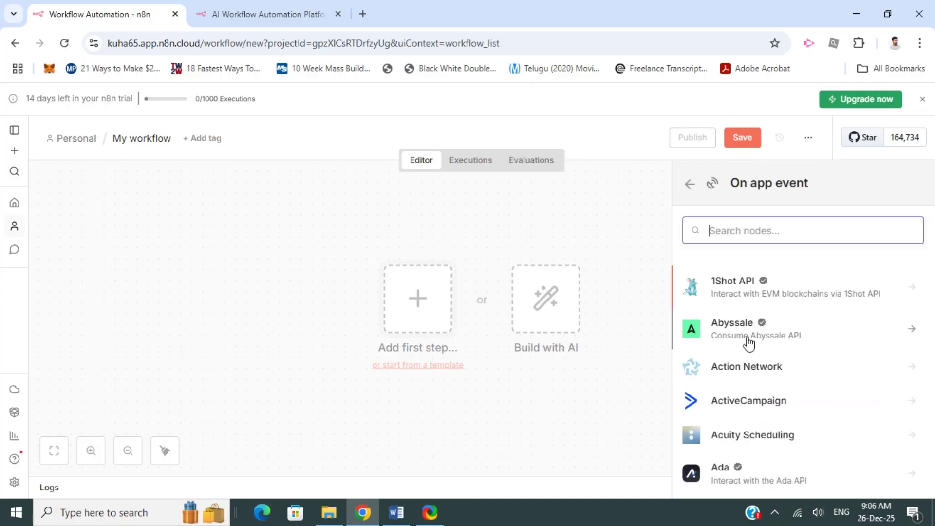
scroll(774, 392, down, 4)
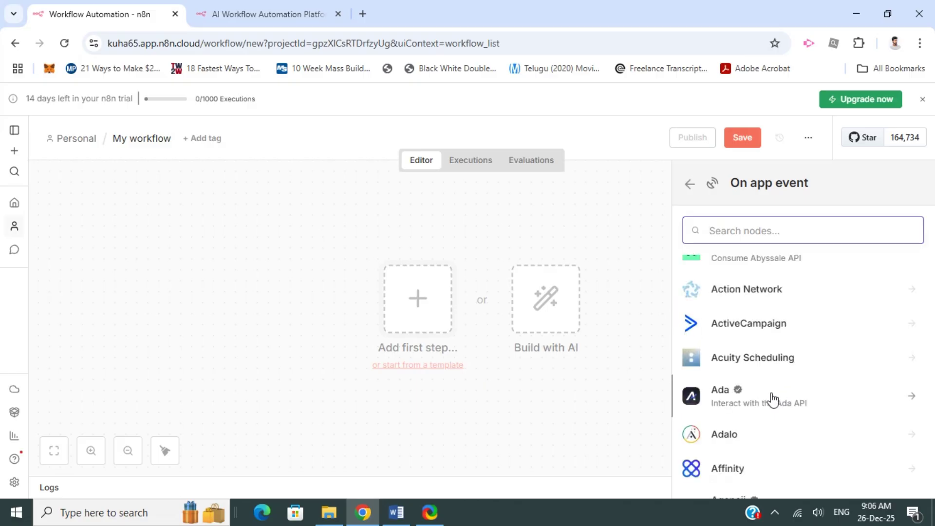
scroll(762, 398, down, 5)
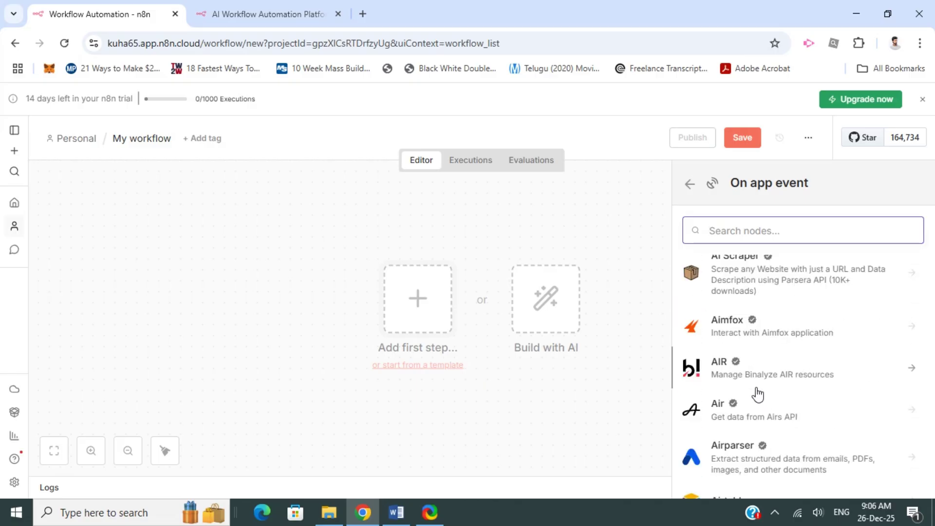
scroll(763, 408, down, 5)
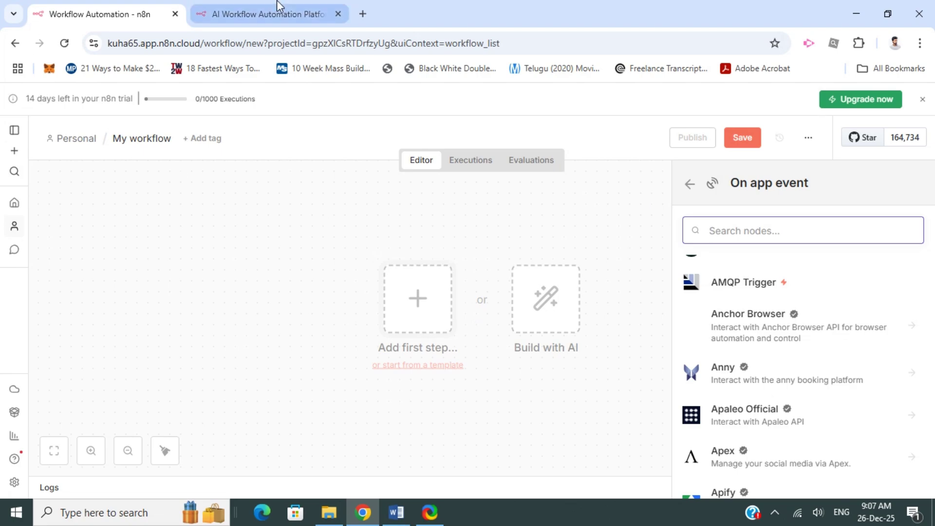
mouse_move(267, 6)
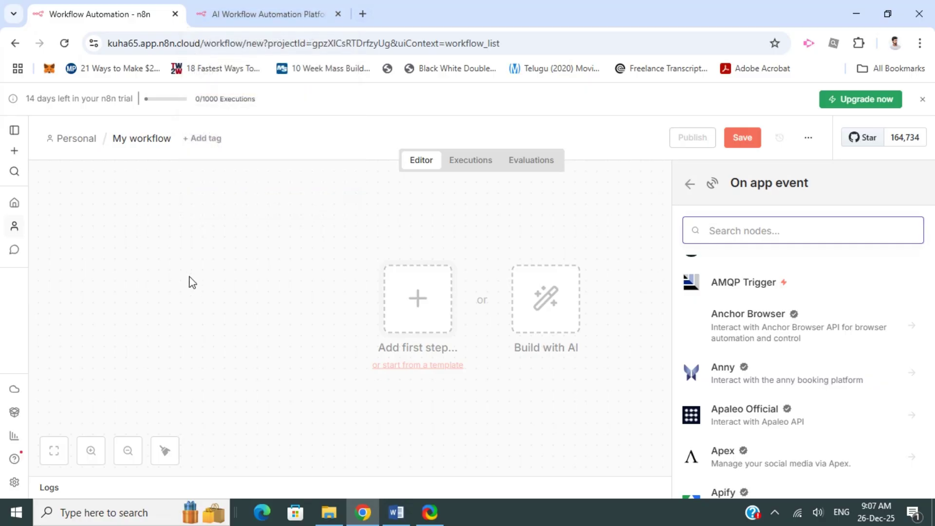
scroll(287, 353, down, 1)
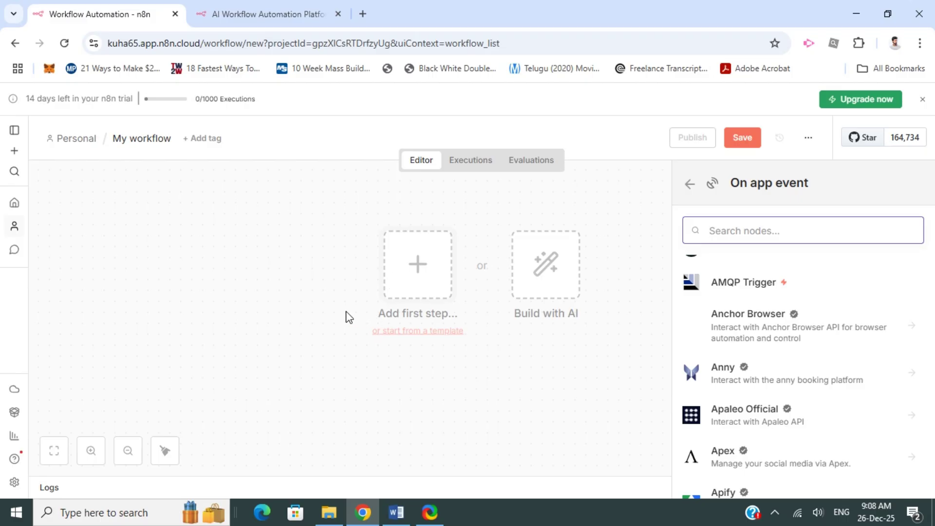
scroll(271, 313, down, 2)
scroll(274, 318, up, 3)
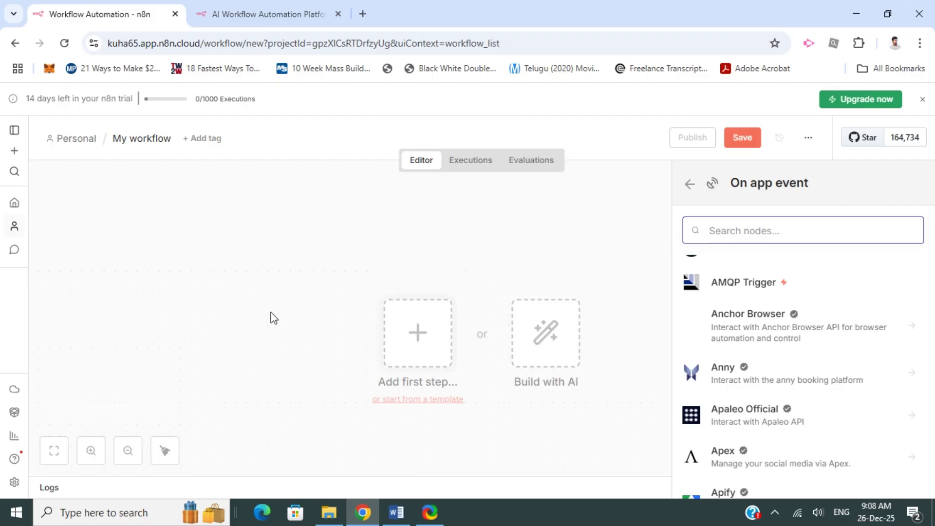
Return to the n8n homepage and review its community ratings and the section on AI and data integrations
click(271, 12)
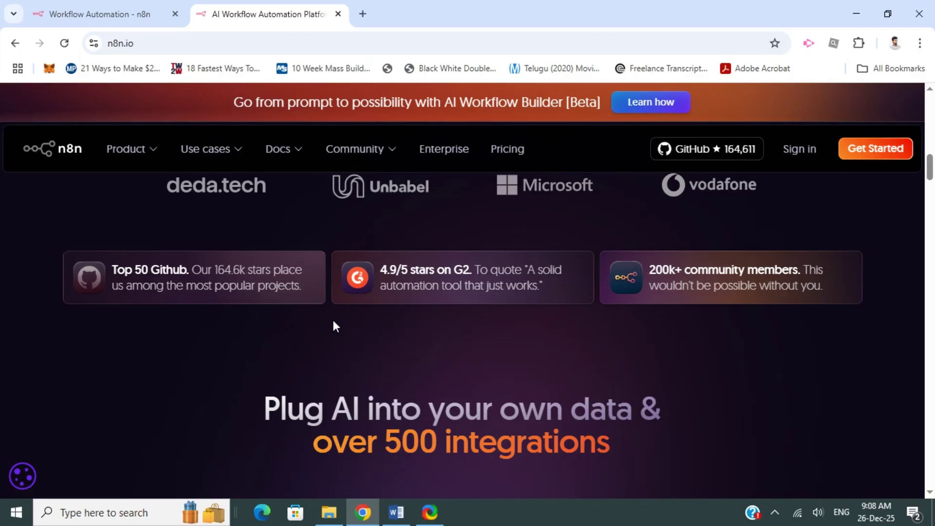
scroll(333, 319, down, 1)
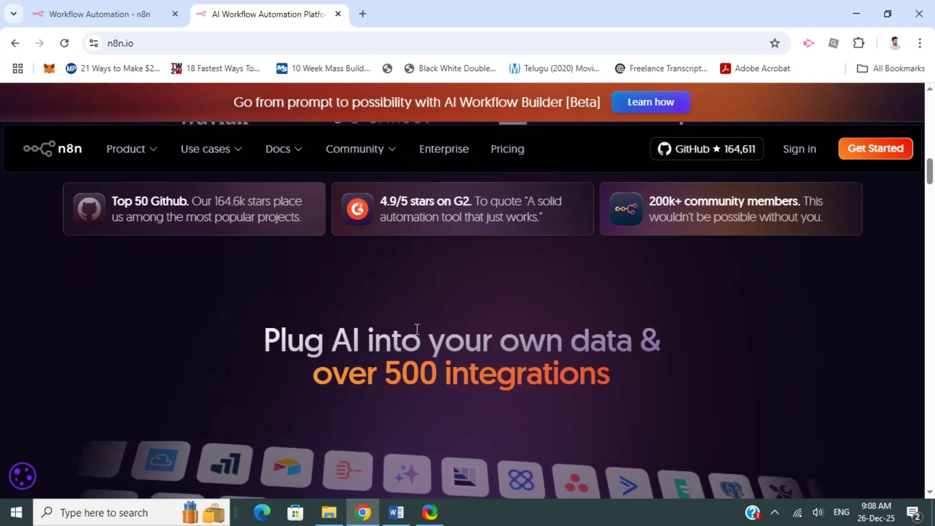
scroll(414, 329, down, 1)
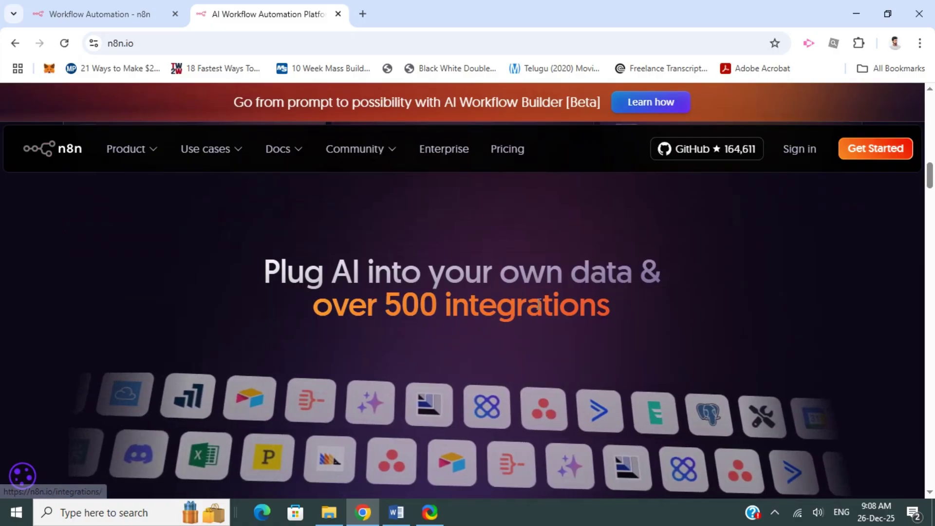
scroll(549, 309, up, 2)
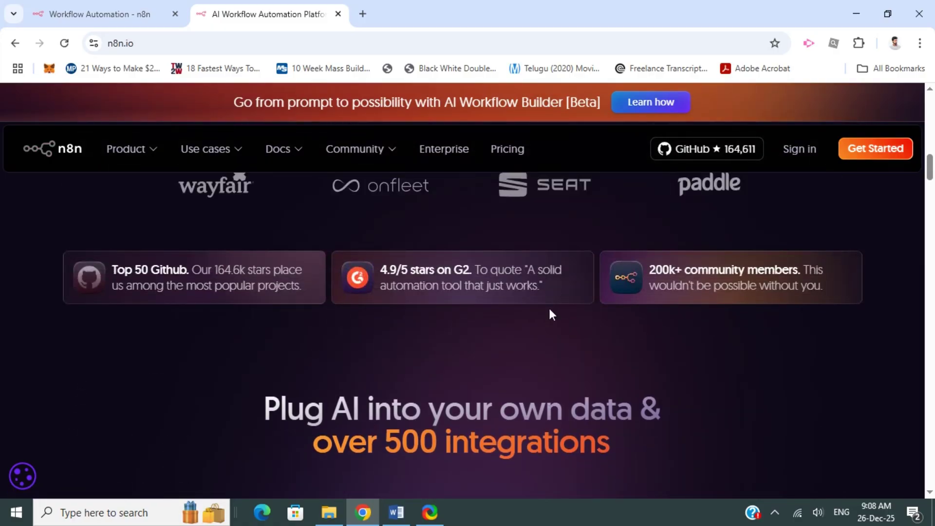
scroll(549, 311, down, 1)
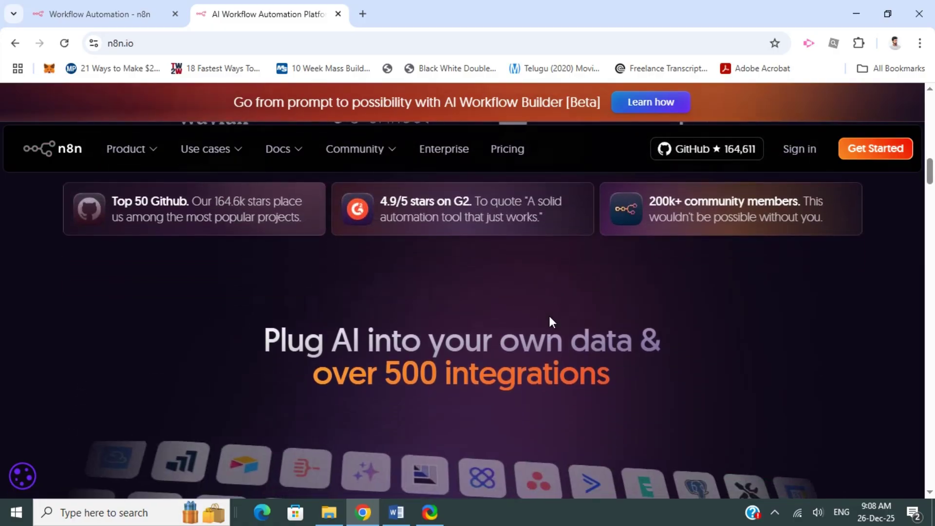